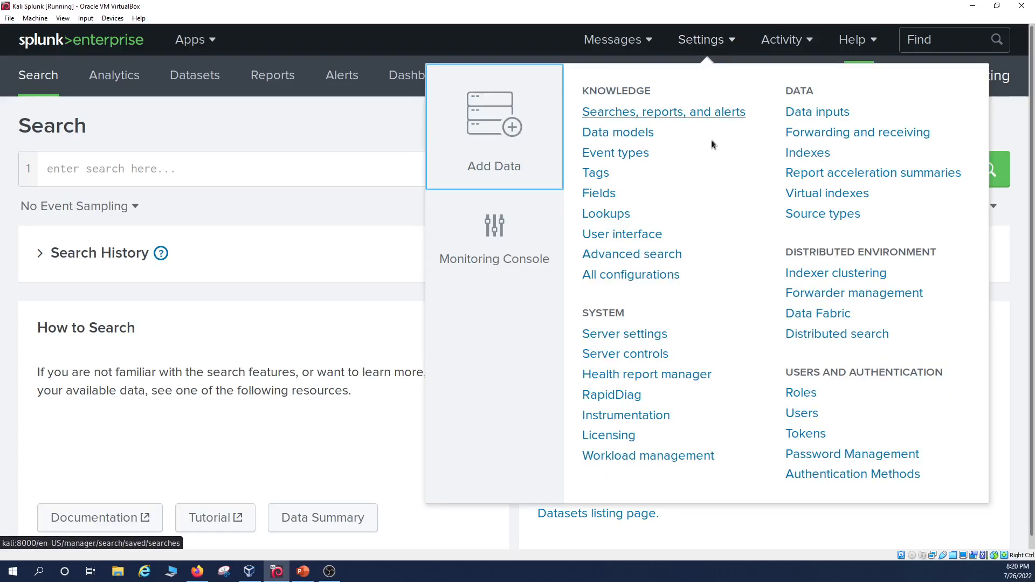
Open the Add Data page from Settings.
{"action": "left_click", "coordinate": [458, 151]}
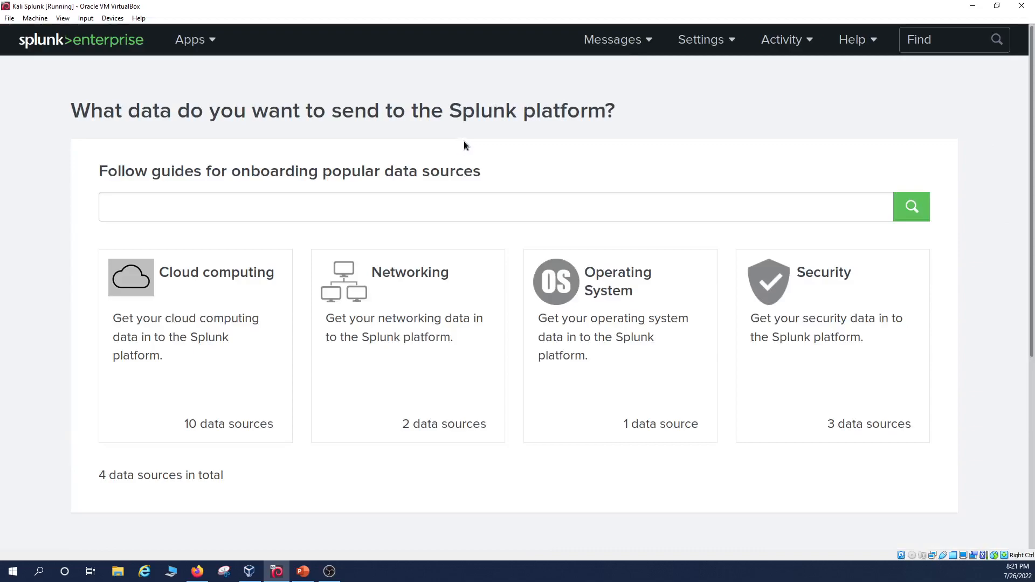
Choose 'Upload files from my computer' among the Add Data methods.
{"action": "scroll", "coordinate": [737, 335], "scroll_direction": "down", "scroll_amount": 5}
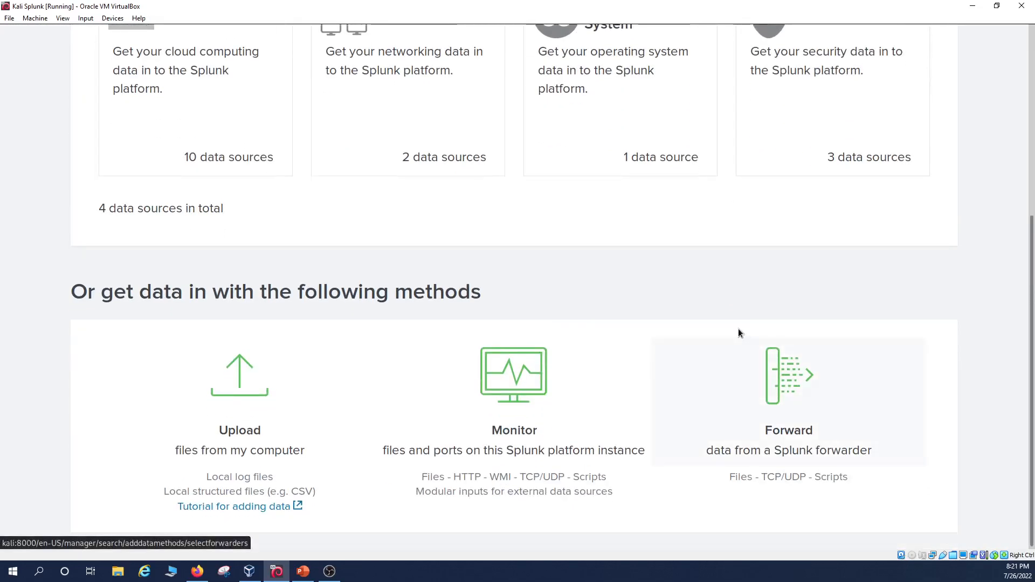
{"action": "scroll", "coordinate": [739, 331], "scroll_direction": "up", "scroll_amount": 5}
{"action": "scroll", "coordinate": [740, 325], "scroll_direction": "down", "scroll_amount": 1}
{"action": "scroll", "coordinate": [737, 319], "scroll_direction": "down", "scroll_amount": 3}
{"action": "scroll", "coordinate": [735, 308], "scroll_direction": "up", "scroll_amount": 2}
{"action": "scroll", "coordinate": [734, 305], "scroll_direction": "up", "scroll_amount": 2}
{"action": "scroll", "coordinate": [734, 305], "scroll_direction": "down", "scroll_amount": 3}
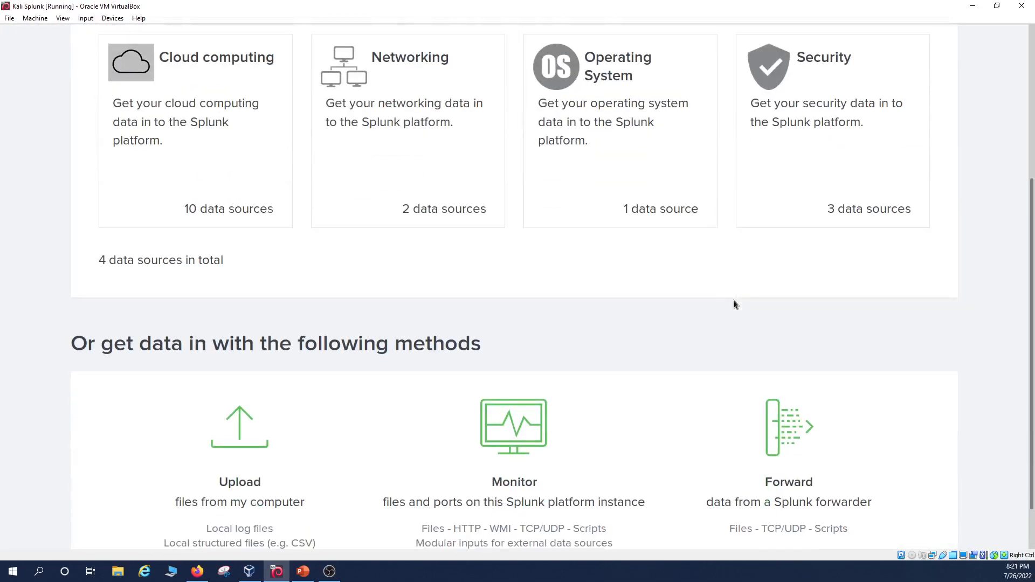
{"action": "scroll", "coordinate": [733, 302], "scroll_direction": "down", "scroll_amount": 1}
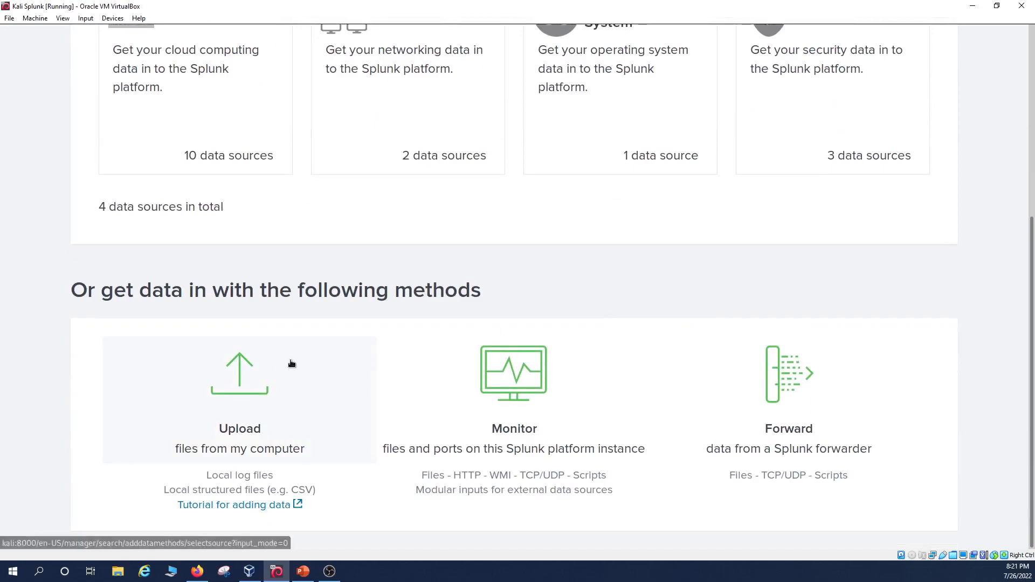
{"action": "left_click", "coordinate": [264, 383]}
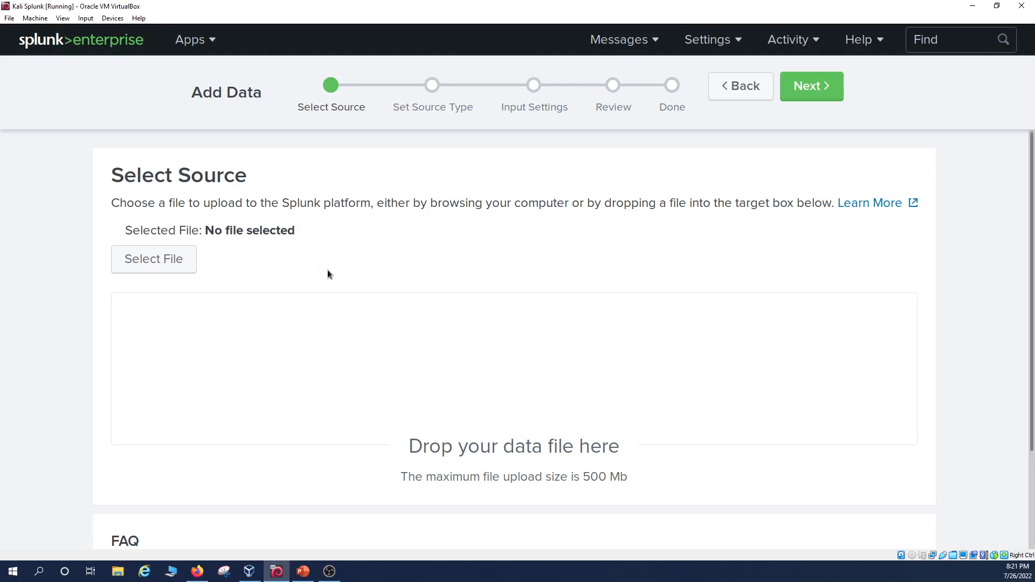
Select studenttestsLogs.txt from the Desktop as the upload file and proceed to Set Source Type.
{"action": "left_click", "coordinate": [185, 268]}
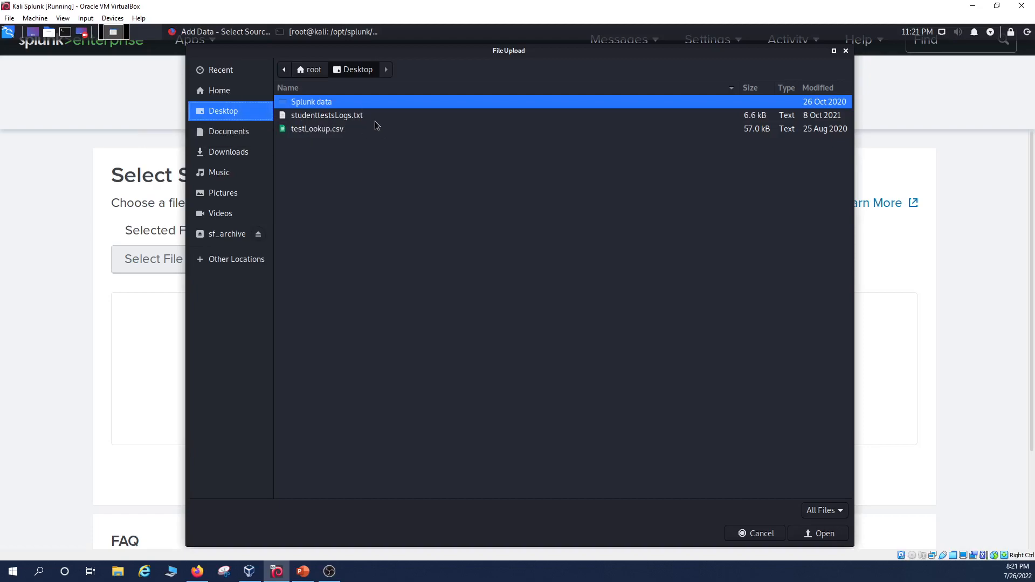
{"action": "left_click", "coordinate": [353, 118]}
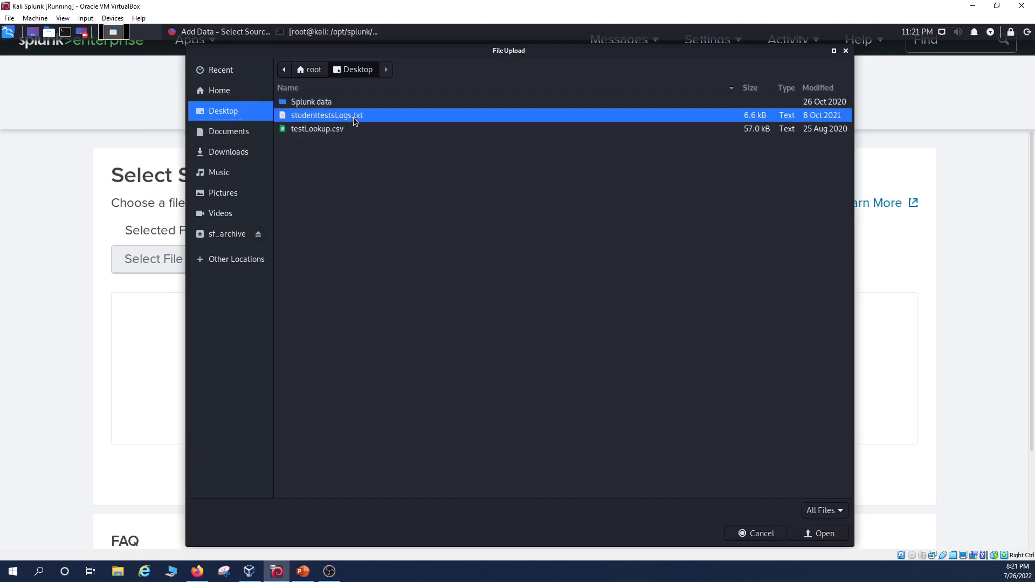
{"action": "left_click", "coordinate": [825, 535]}
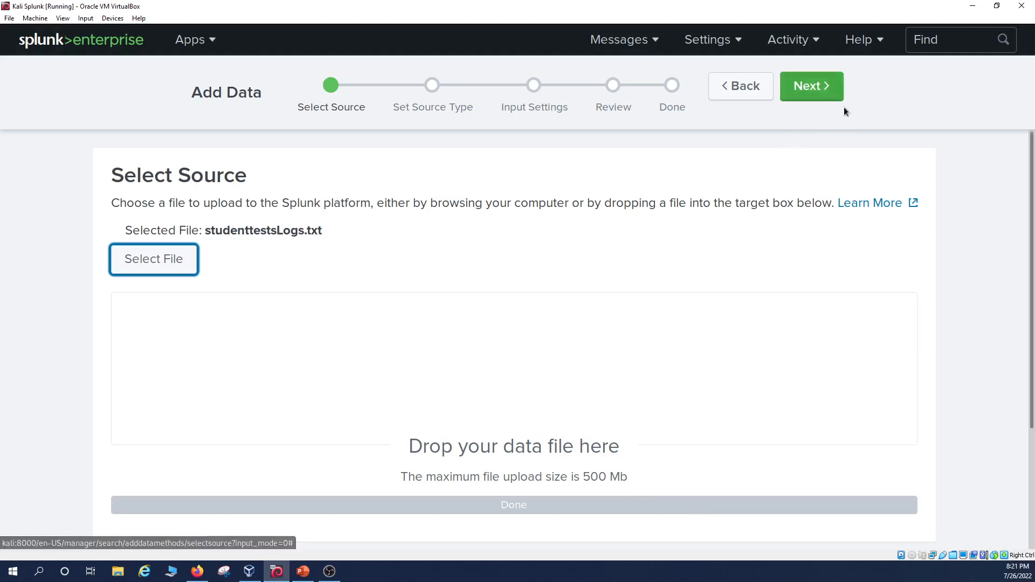
{"action": "left_click", "coordinate": [816, 95]}
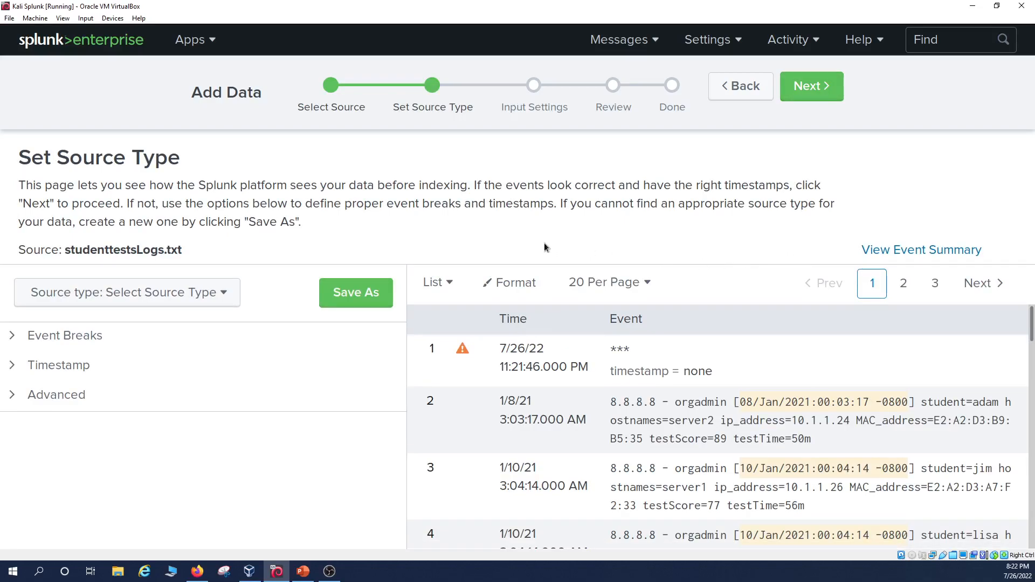
Open the Save Source Type dialog from the event preview.
{"action": "mouse_move", "coordinate": [461, 352]}
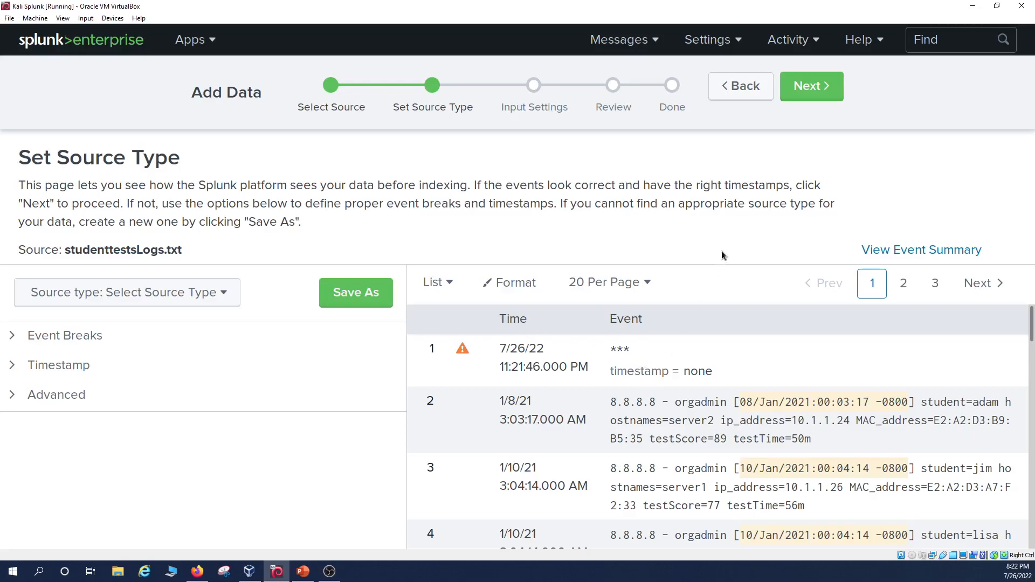
{"action": "left_click", "coordinate": [819, 97]}
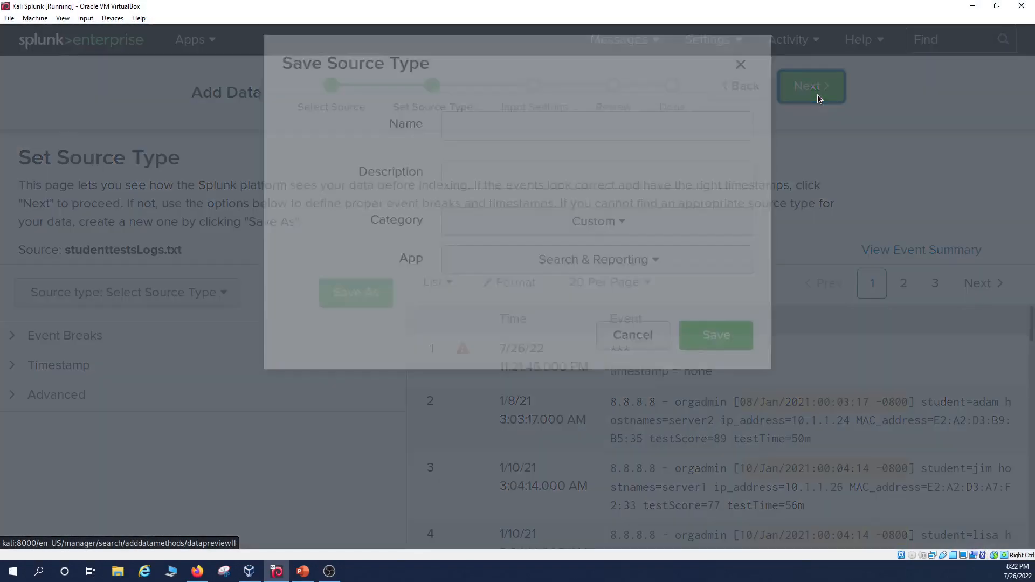
Save source type studentTestInfo with description 'example log file', overwriting the existing one.
{"action": "left_click", "coordinate": [691, 157]}
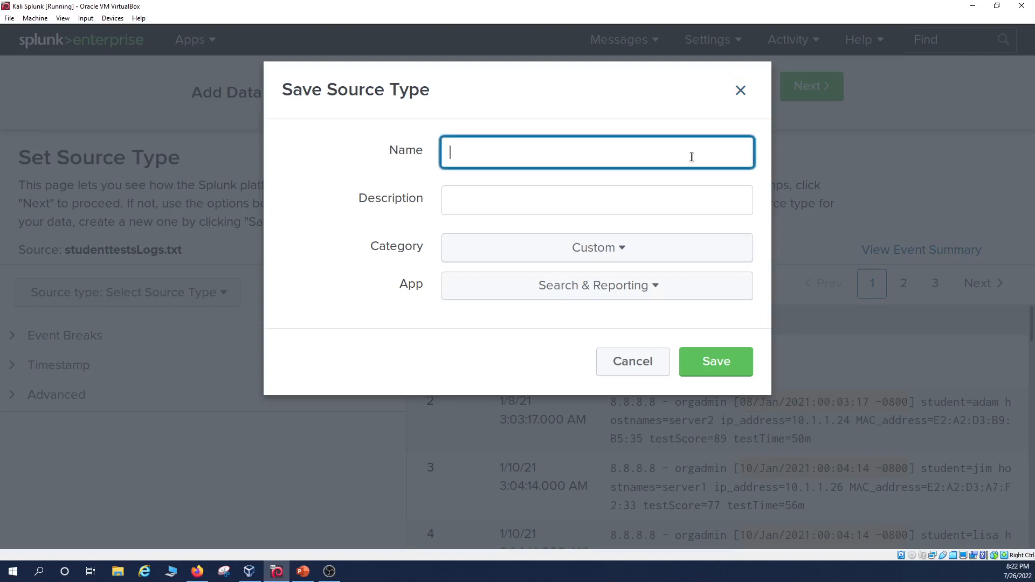
{"action": "type", "text": "studentTestInfo"}
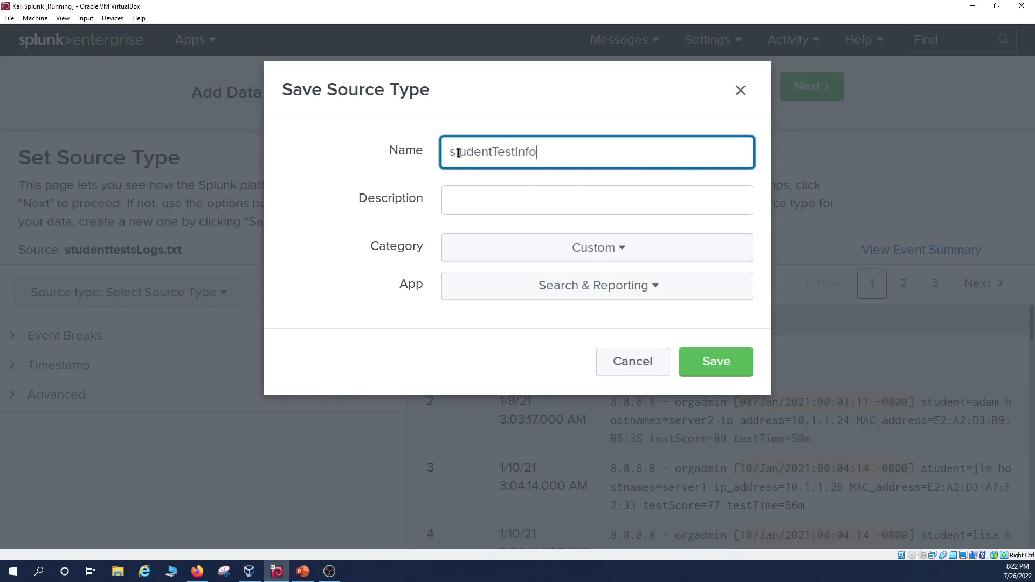
{"action": "left_click_drag", "start_coordinate": [459, 153], "coordinate": [450, 153]}
{"action": "left_click_drag", "start_coordinate": [500, 152], "coordinate": [515, 153]}
{"action": "left_click", "coordinate": [550, 206]}
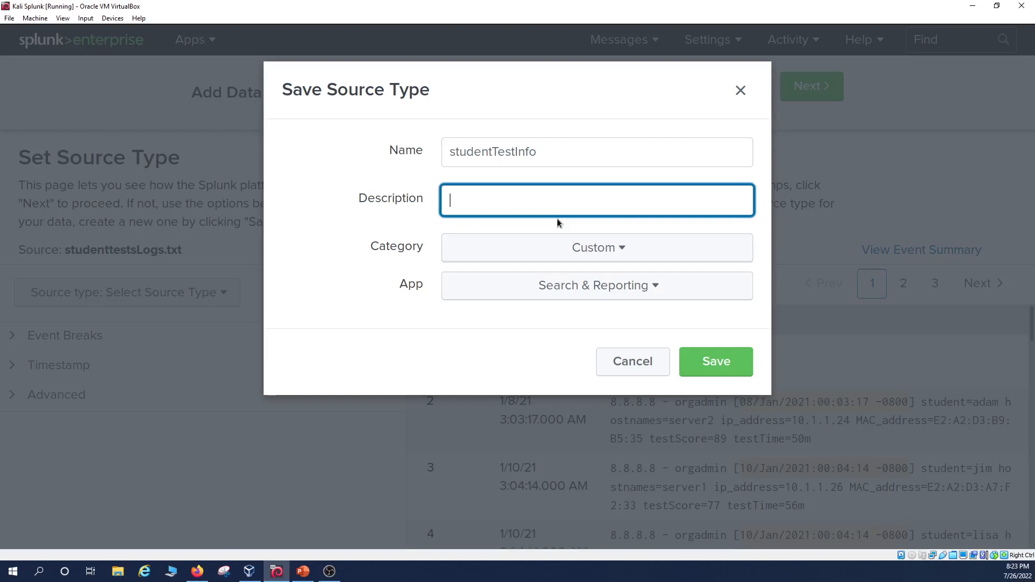
{"action": "type", "text": "example log file"}
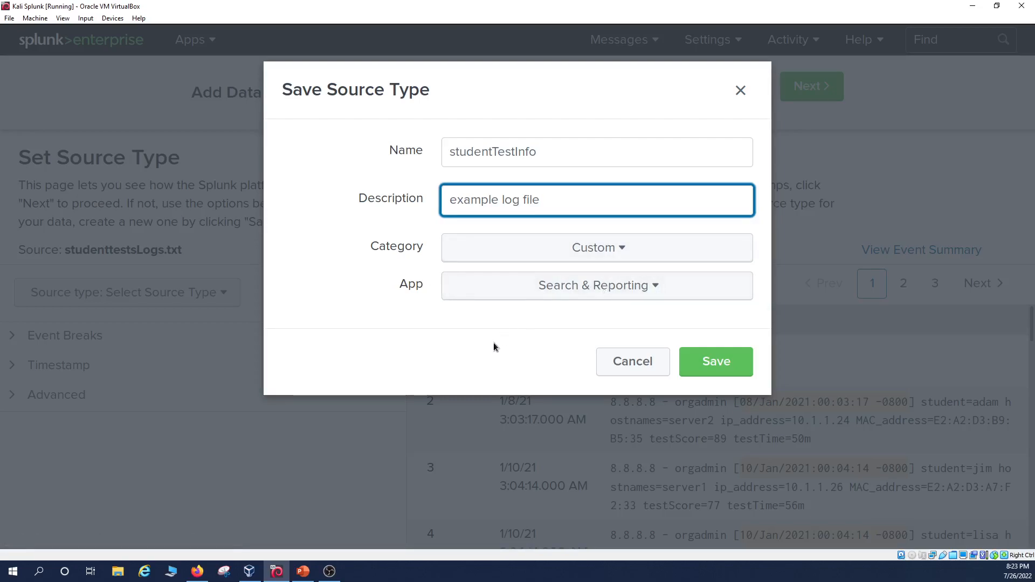
{"action": "left_click", "coordinate": [739, 361]}
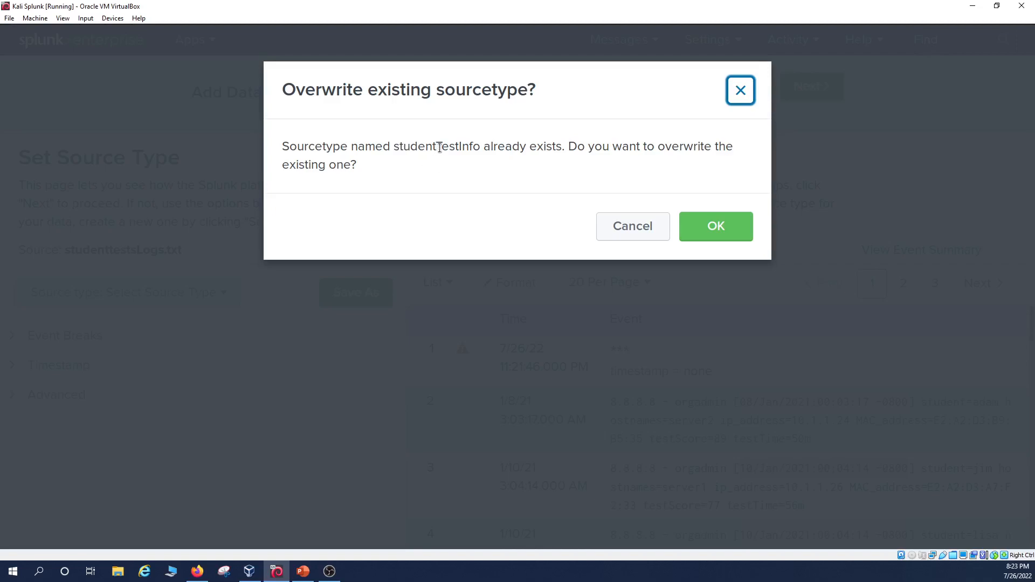
{"action": "left_click", "coordinate": [738, 231]}
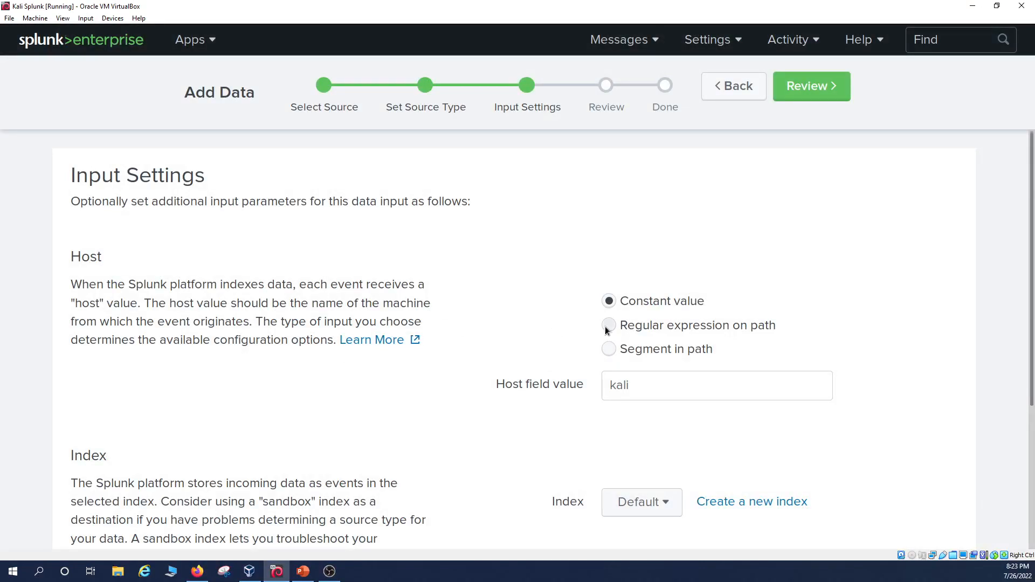
Open the New Index form from the Index section of Input Settings.
{"action": "scroll", "coordinate": [556, 311], "scroll_direction": "down", "scroll_amount": 1}
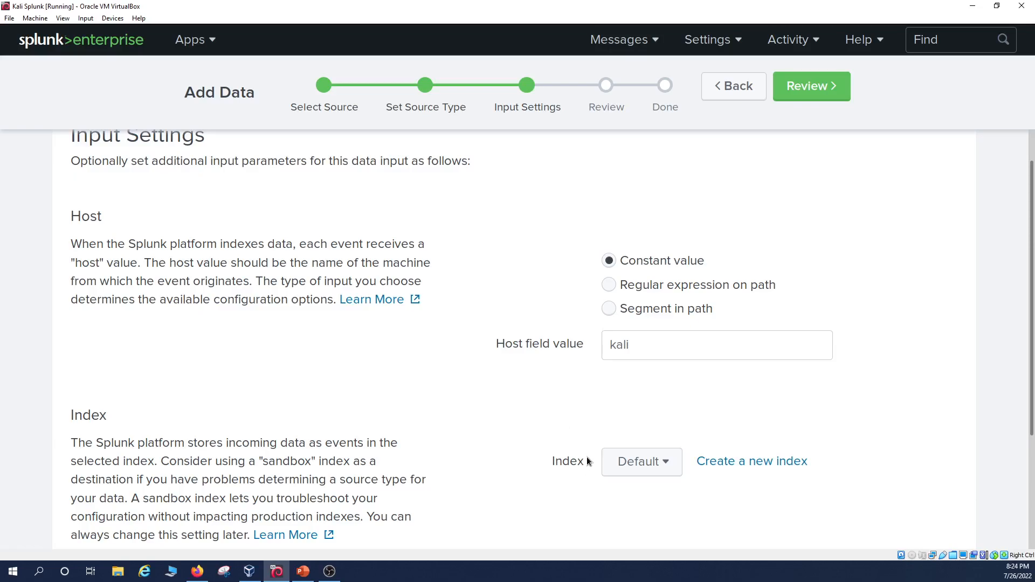
{"action": "left_click", "coordinate": [725, 467]}
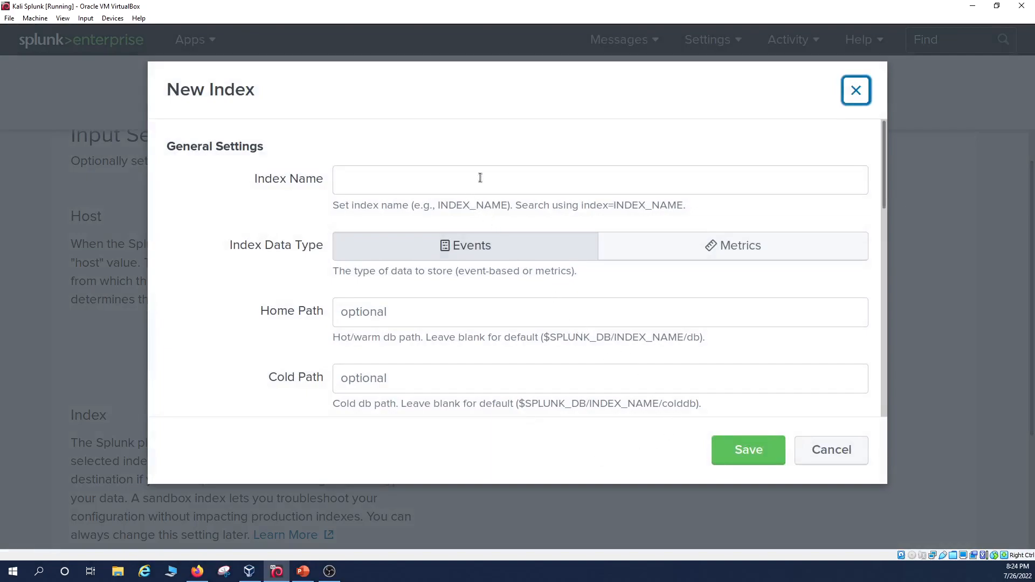
Create a new index named 'studentests' (misspelled).
{"action": "scroll", "coordinate": [561, 307], "scroll_direction": "down", "scroll_amount": 1}
{"action": "scroll", "coordinate": [458, 280], "scroll_direction": "down", "scroll_amount": 8}
{"action": "scroll", "coordinate": [461, 281], "scroll_direction": "down", "scroll_amount": 3}
{"action": "scroll", "coordinate": [464, 281], "scroll_direction": "up", "scroll_amount": 8}
{"action": "left_click", "coordinate": [495, 179]}
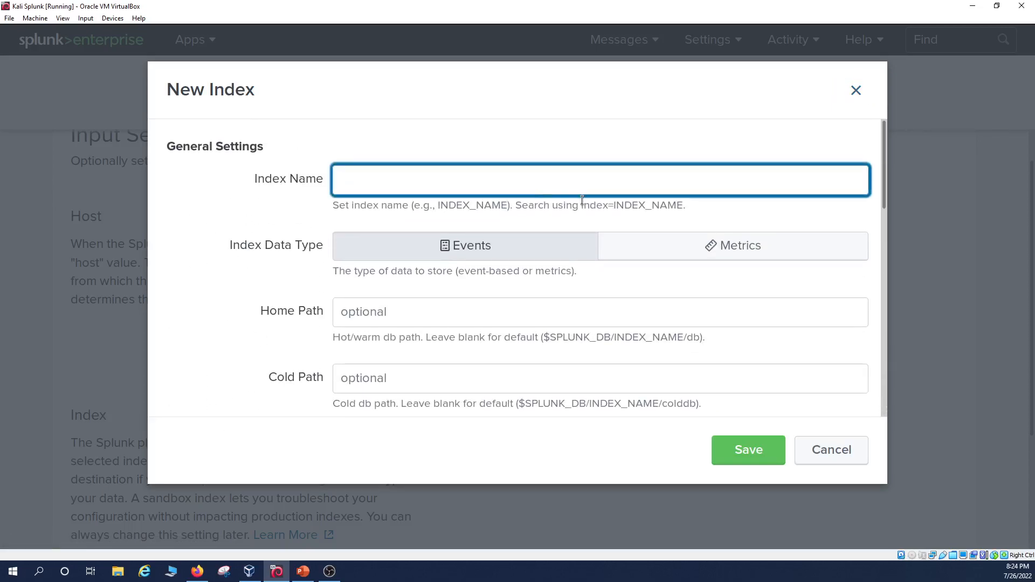
{"action": "type", "text": "studentests"}
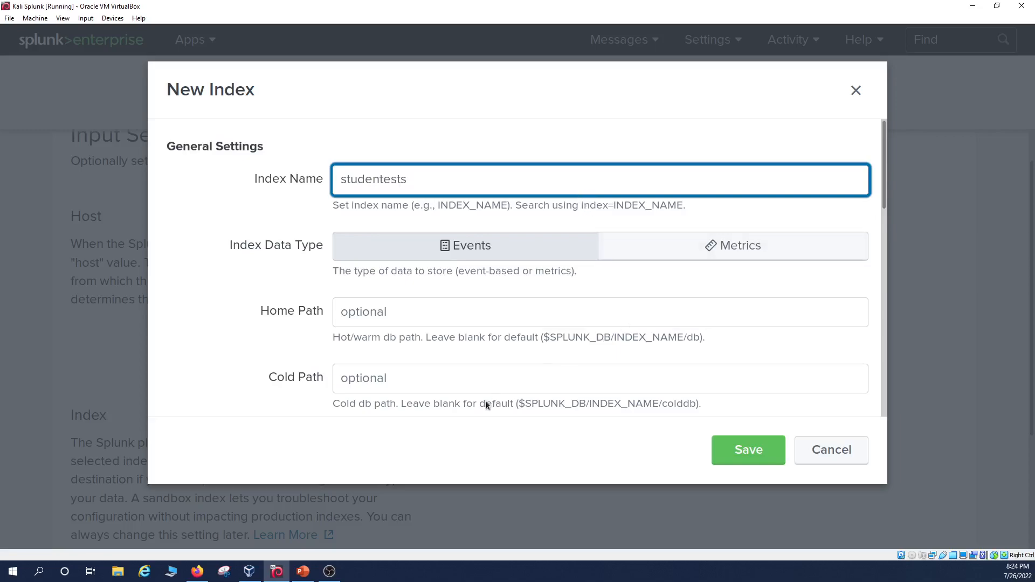
{"action": "scroll", "coordinate": [582, 322], "scroll_direction": "down", "scroll_amount": 10}
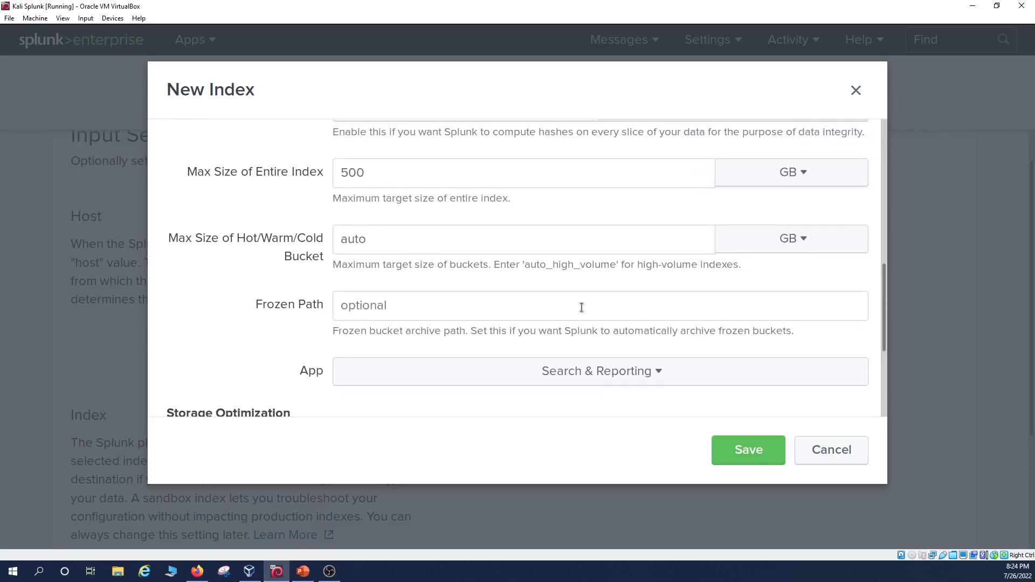
{"action": "scroll", "coordinate": [581, 308], "scroll_direction": "up", "scroll_amount": 6}
{"action": "scroll", "coordinate": [581, 308], "scroll_direction": "up", "scroll_amount": 5}
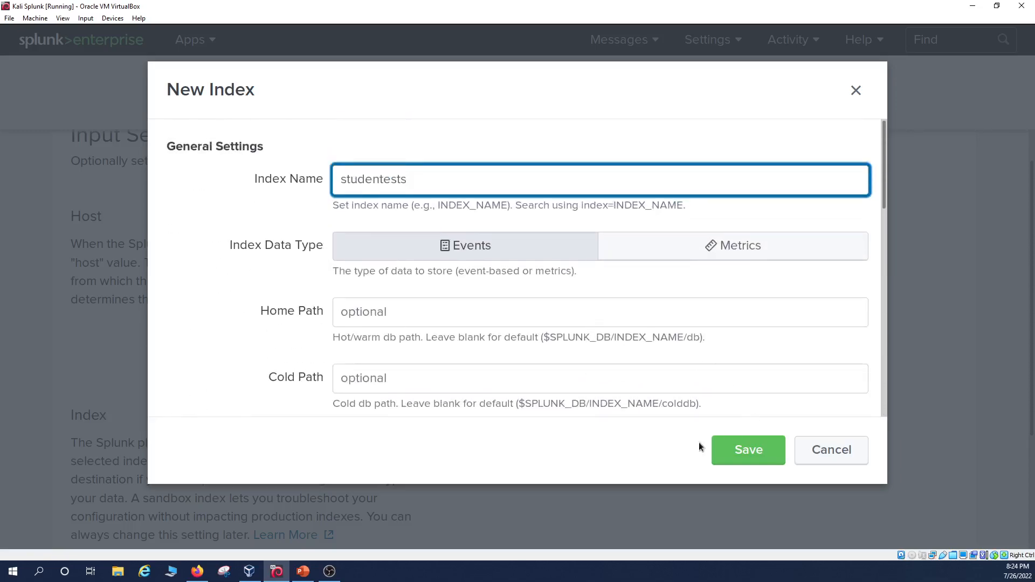
{"action": "left_click", "coordinate": [729, 461]}
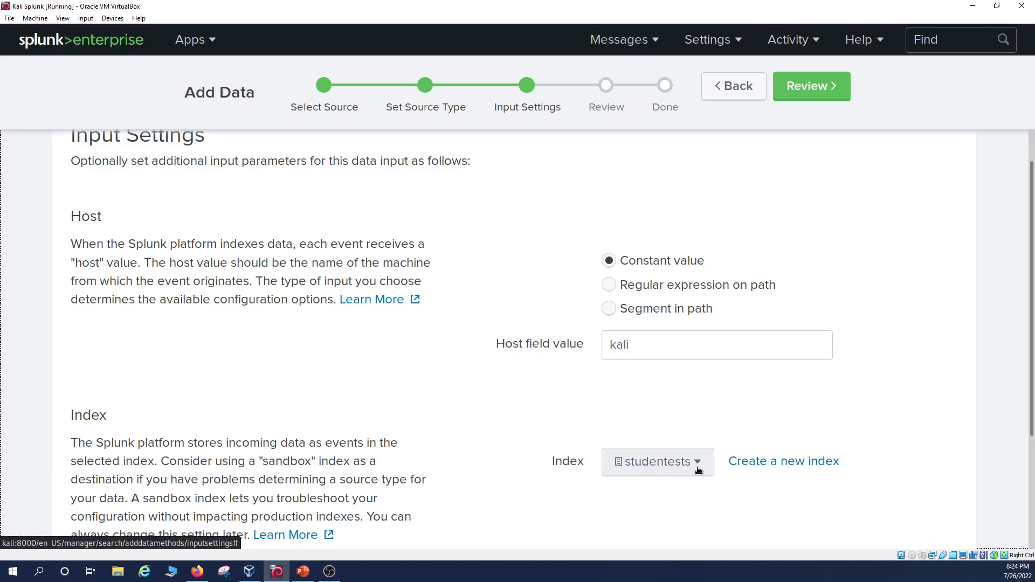
Create another index named studenttests and use it as the destination index.
{"action": "left_click", "coordinate": [761, 463]}
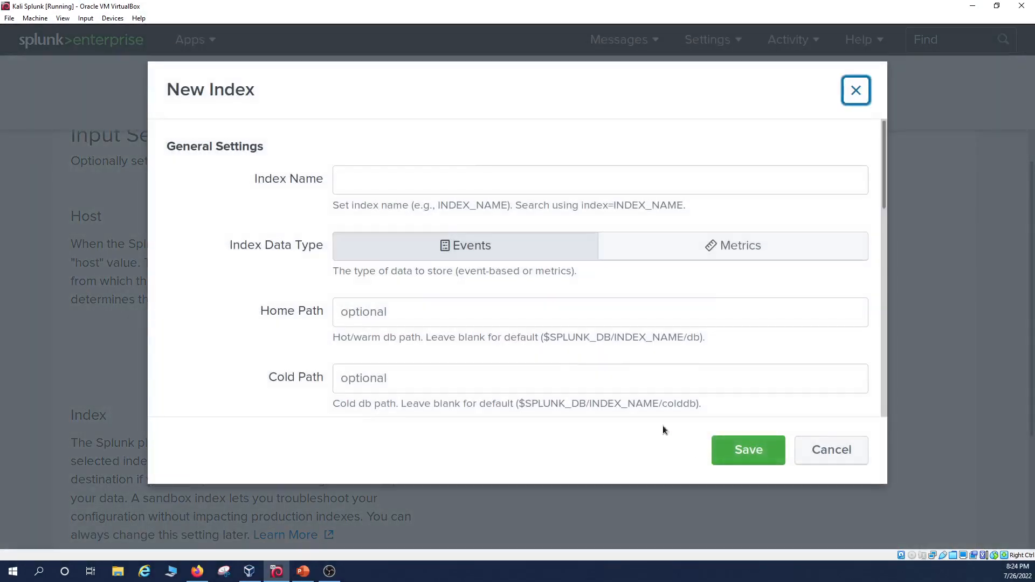
{"action": "left_click", "coordinate": [456, 190]}
{"action": "type", "text": "stu"}
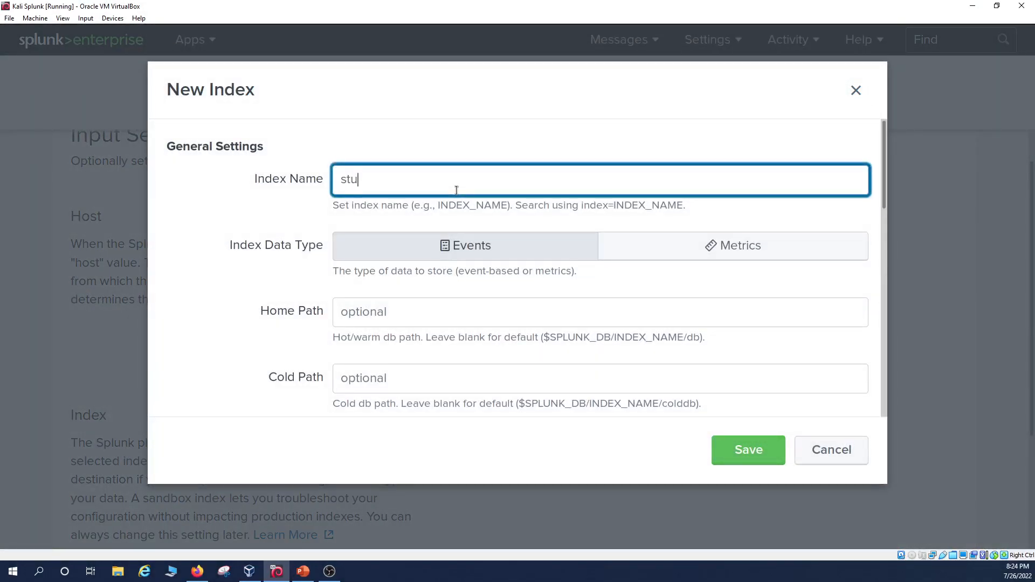
{"action": "type", "text": "denttests"}
{"action": "left_click", "coordinate": [758, 452]}
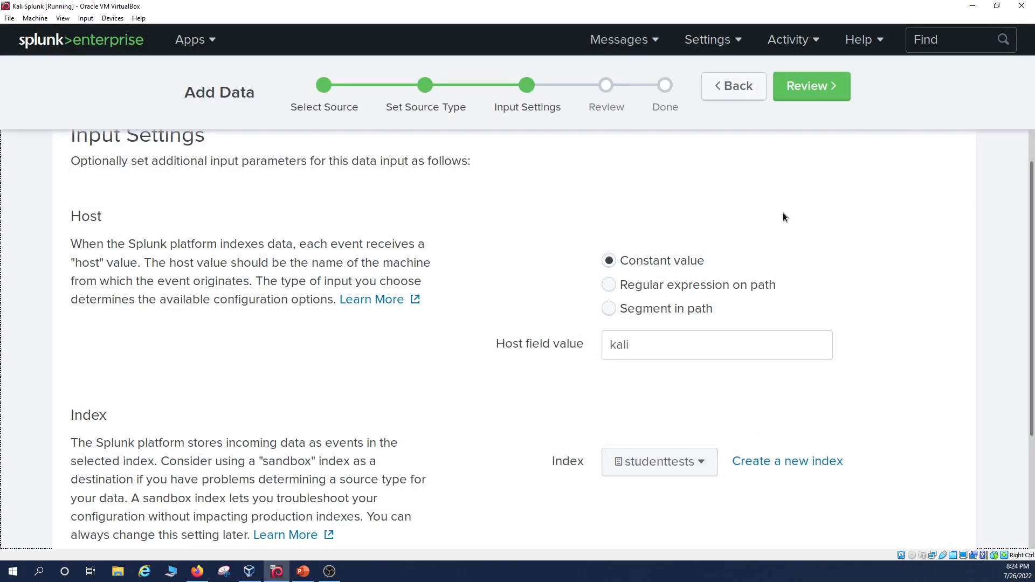
Review the upload settings and submit studenttestsLogs.txt to the studenttests index.
{"action": "scroll", "coordinate": [787, 189], "scroll_direction": "up", "scroll_amount": 1}
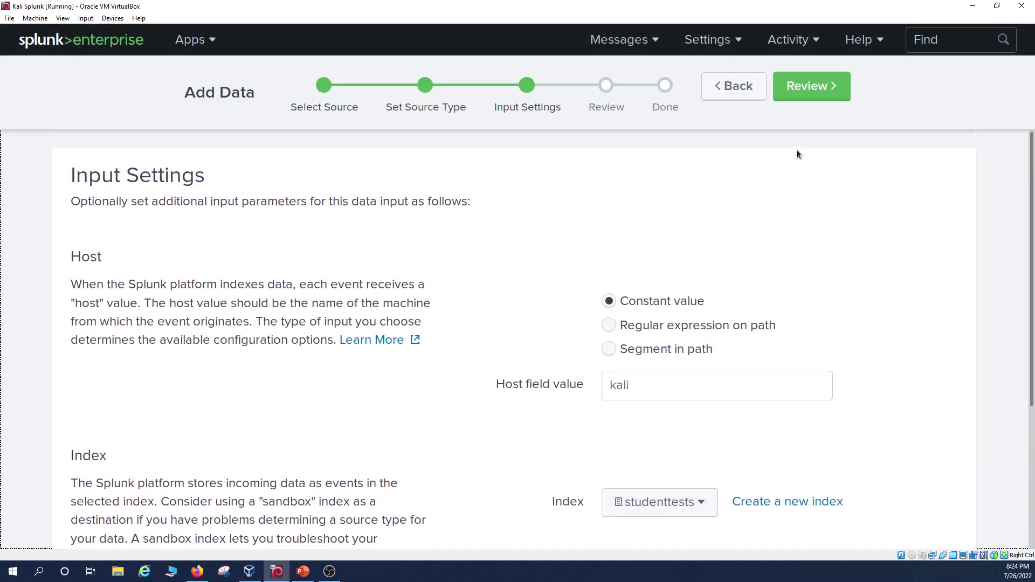
{"action": "left_click", "coordinate": [831, 100]}
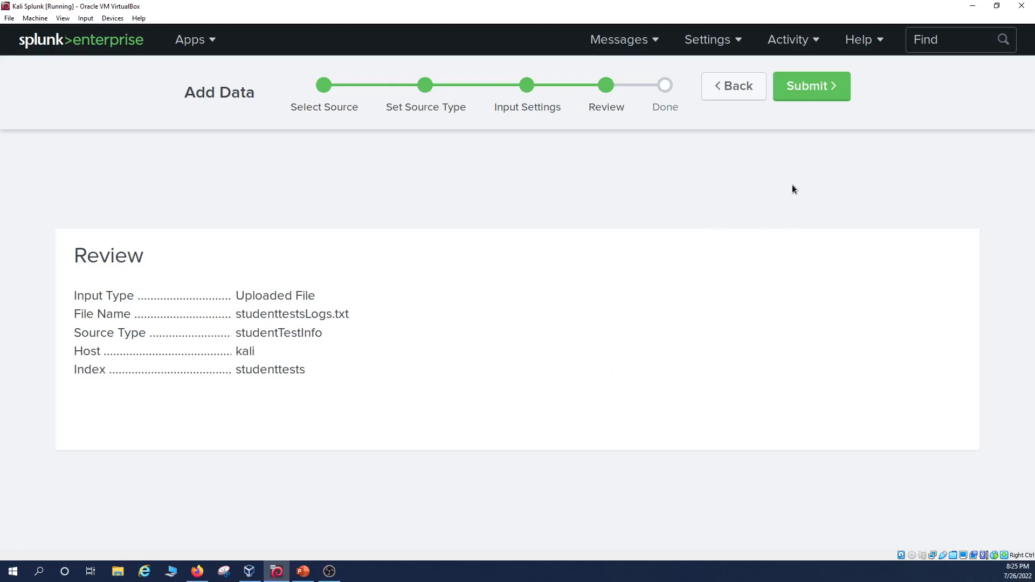
{"action": "left_click", "coordinate": [794, 95]}
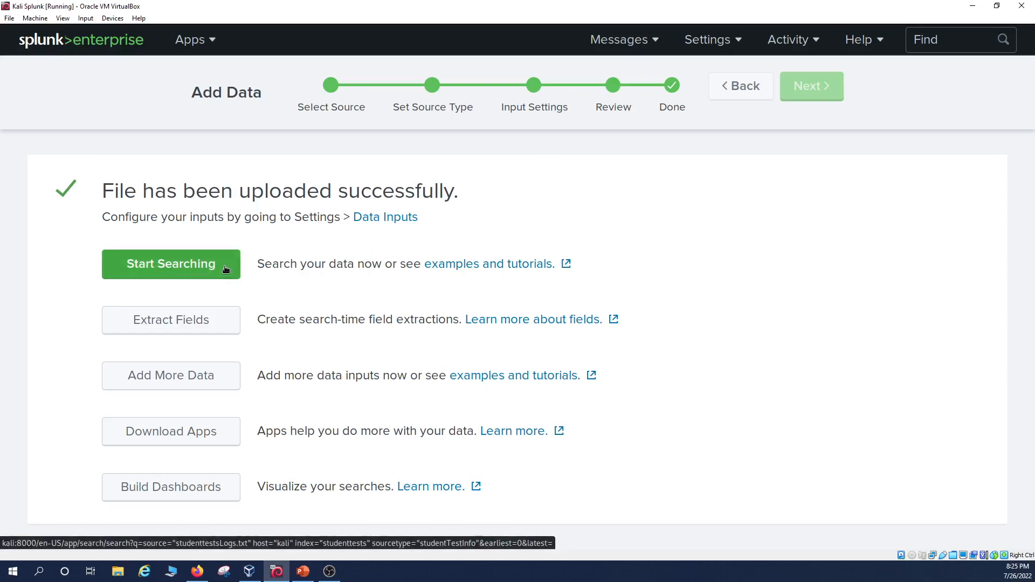
In the Search & Reporting app, enter the query index=studenttests.
{"action": "left_click", "coordinate": [214, 47]}
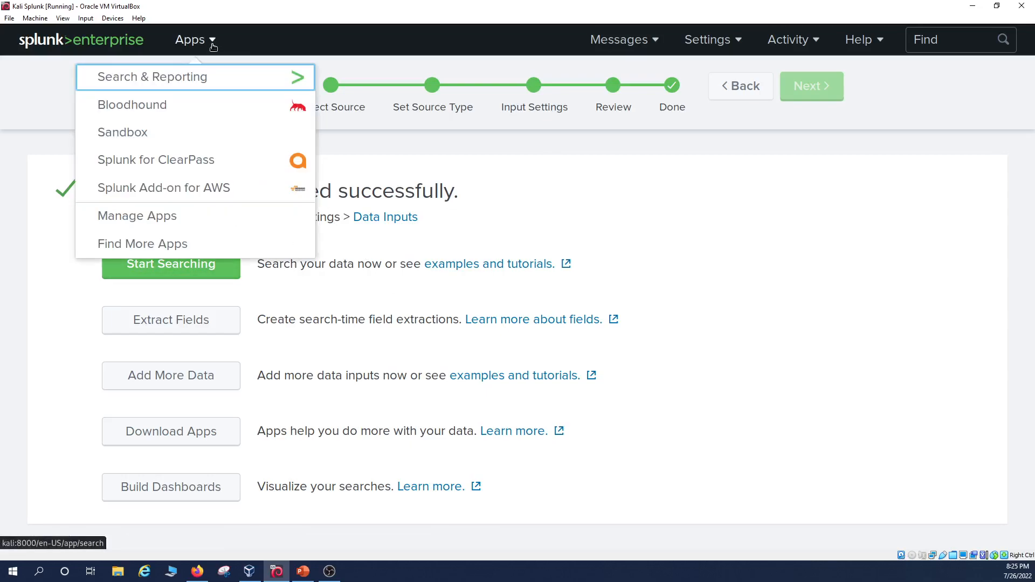
{"action": "left_click", "coordinate": [198, 82]}
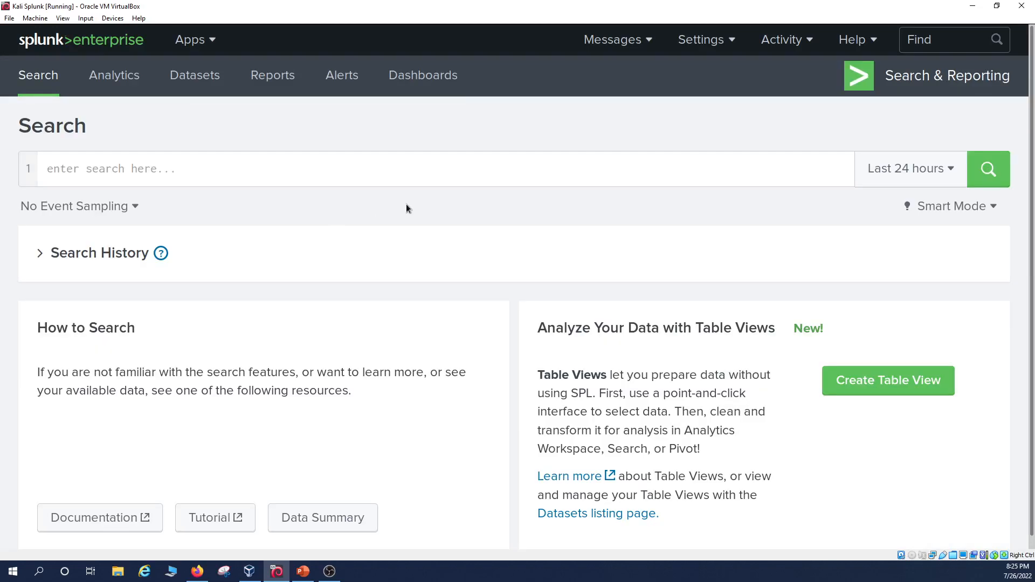
{"action": "left_click", "coordinate": [390, 174]}
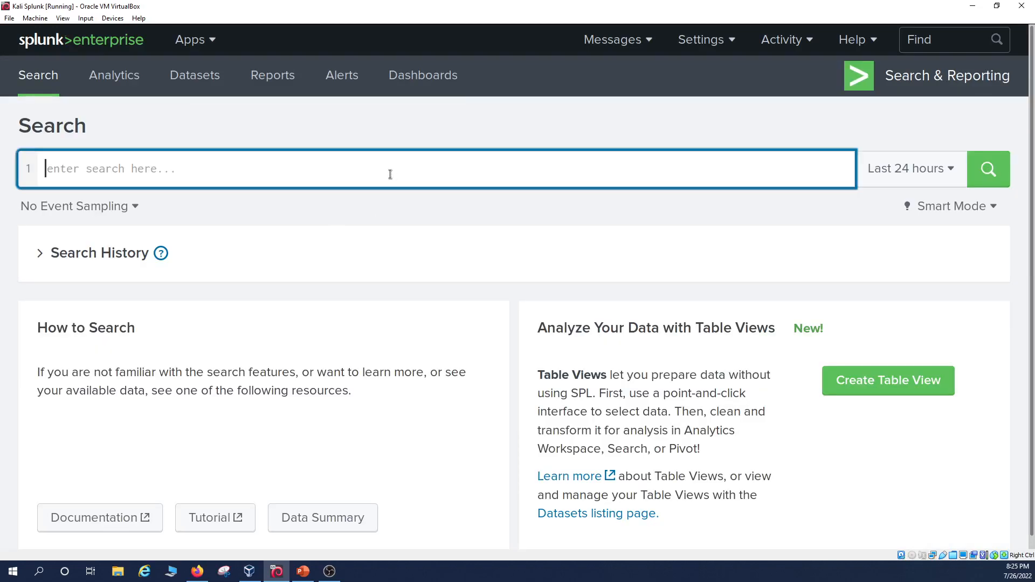
{"action": "type", "text": "index=student"}
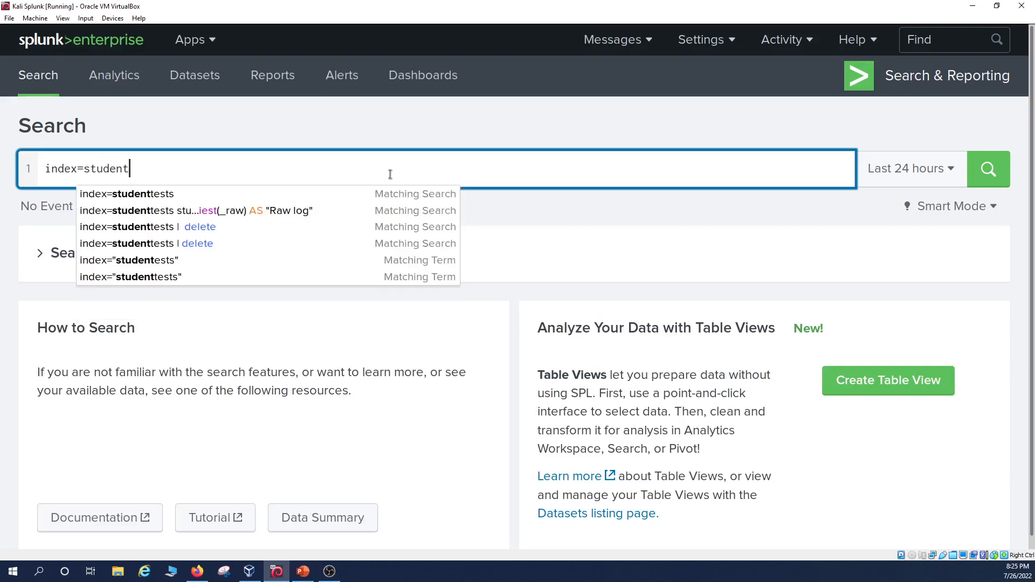
{"action": "type", "text": "tests"}
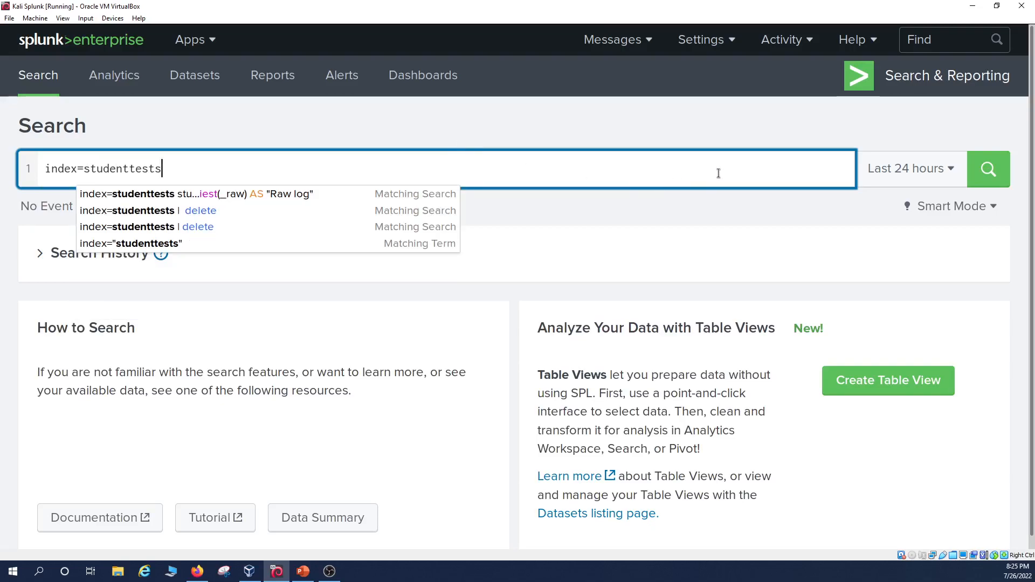
Set the time range to All time and run the search, returning 42 events.
{"action": "left_click", "coordinate": [911, 178]}
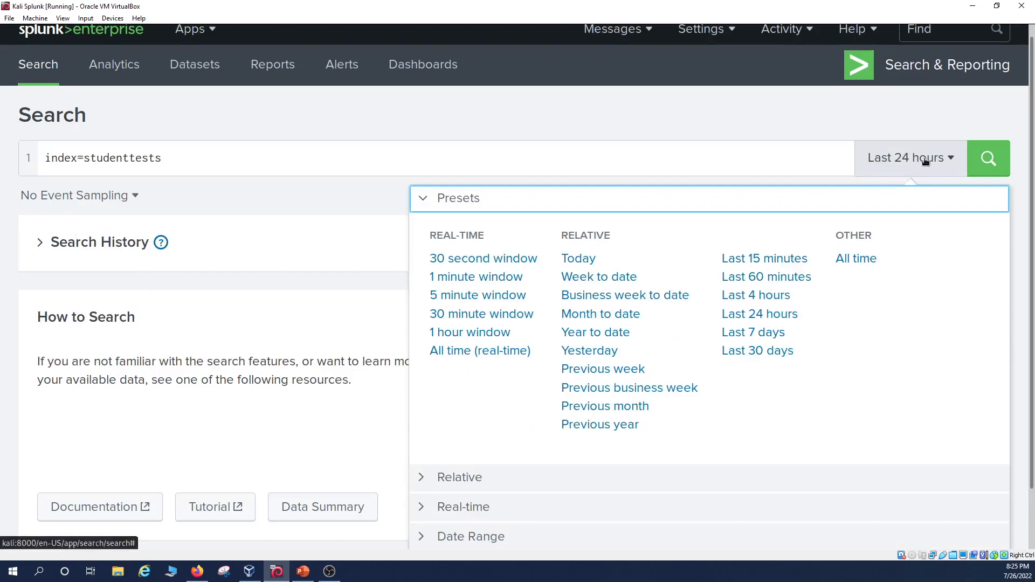
{"action": "left_click", "coordinate": [942, 159]}
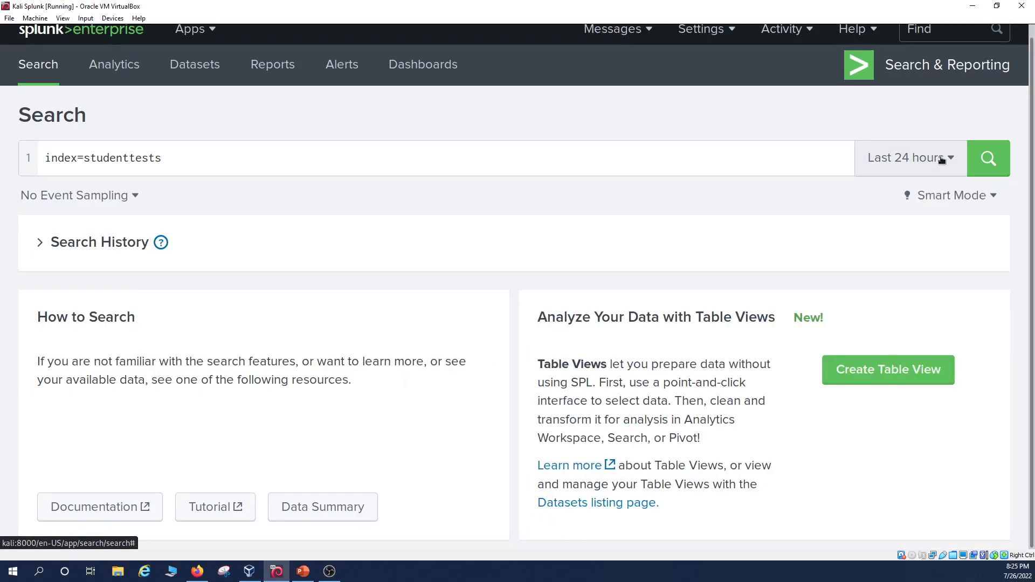
{"action": "left_click", "coordinate": [942, 160]}
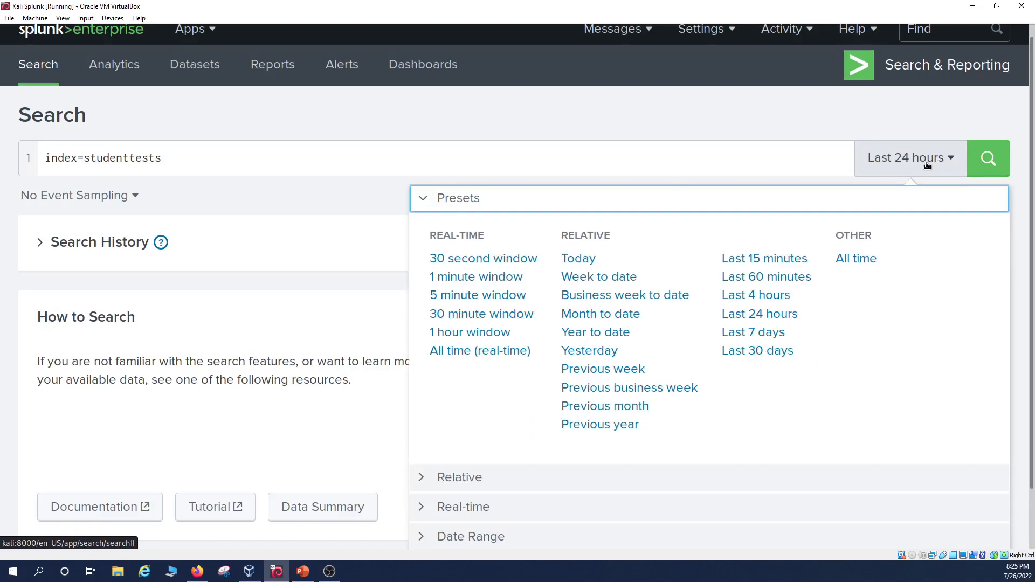
{"action": "left_click", "coordinate": [863, 259]}
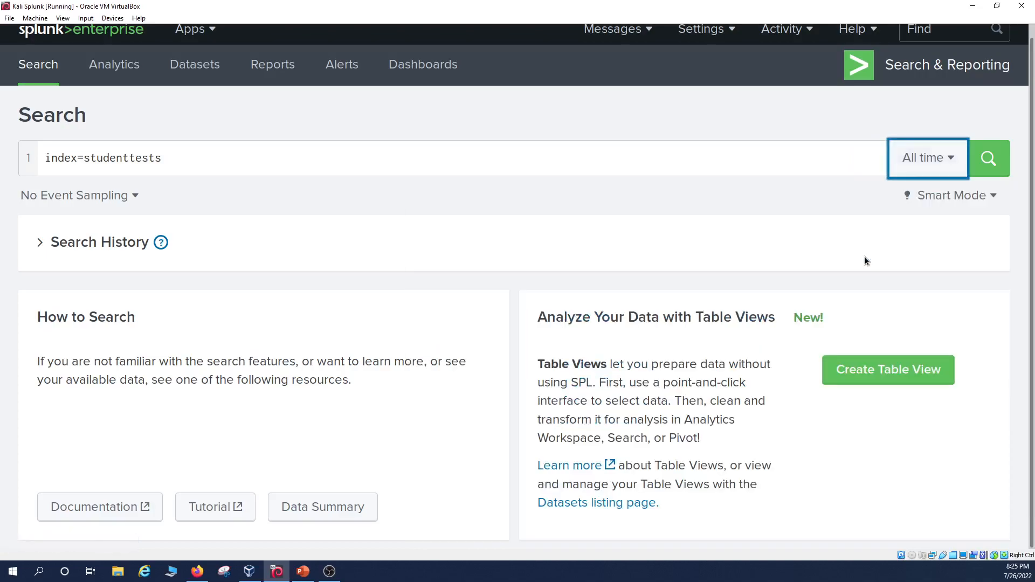
{"action": "left_click", "coordinate": [991, 168]}
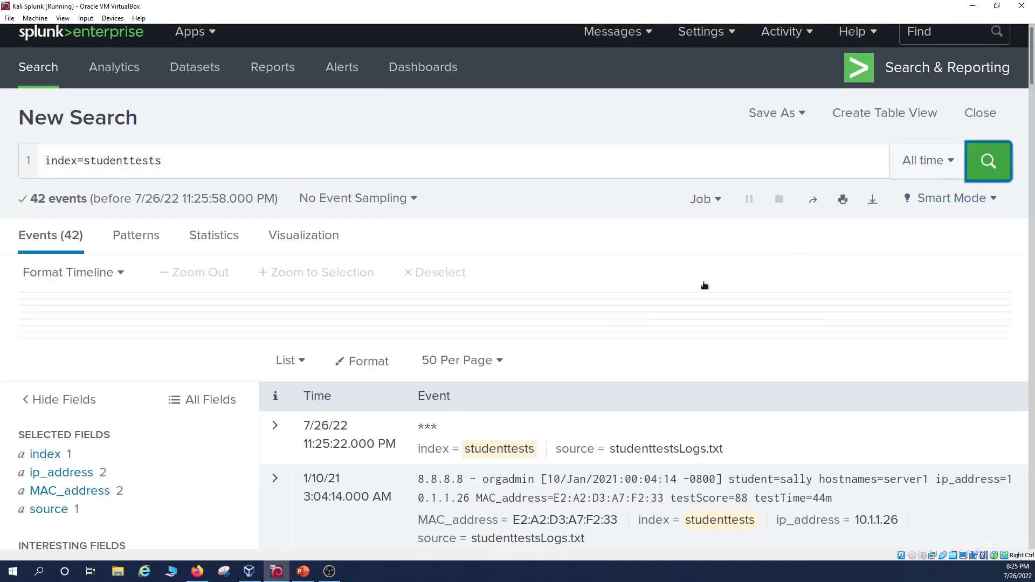
{"action": "scroll", "coordinate": [604, 286], "scroll_direction": "down", "scroll_amount": 6}
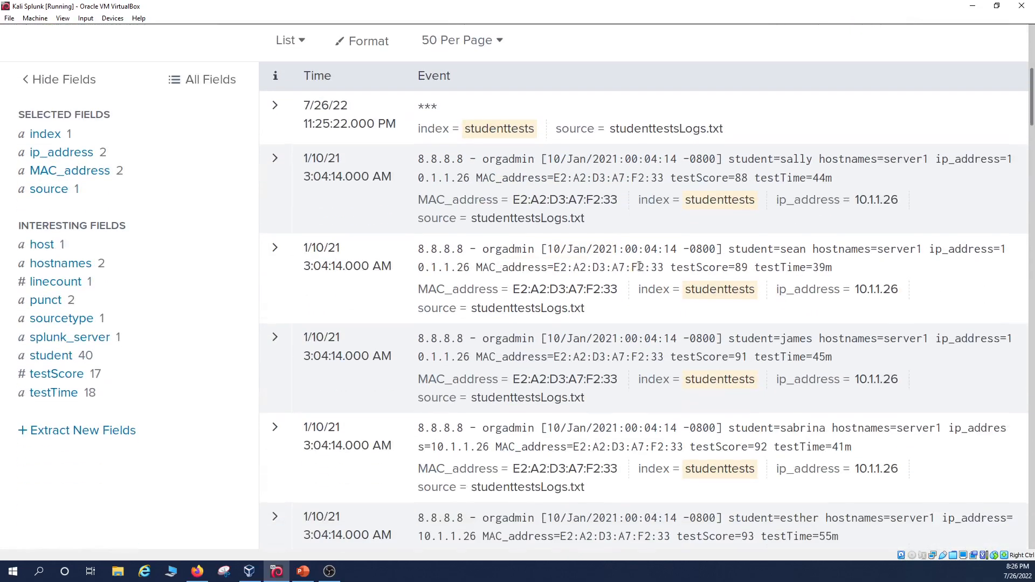
{"action": "scroll", "coordinate": [647, 302], "scroll_direction": "up", "scroll_amount": 6}
{"action": "scroll", "coordinate": [629, 388], "scroll_direction": "down", "scroll_amount": 8}
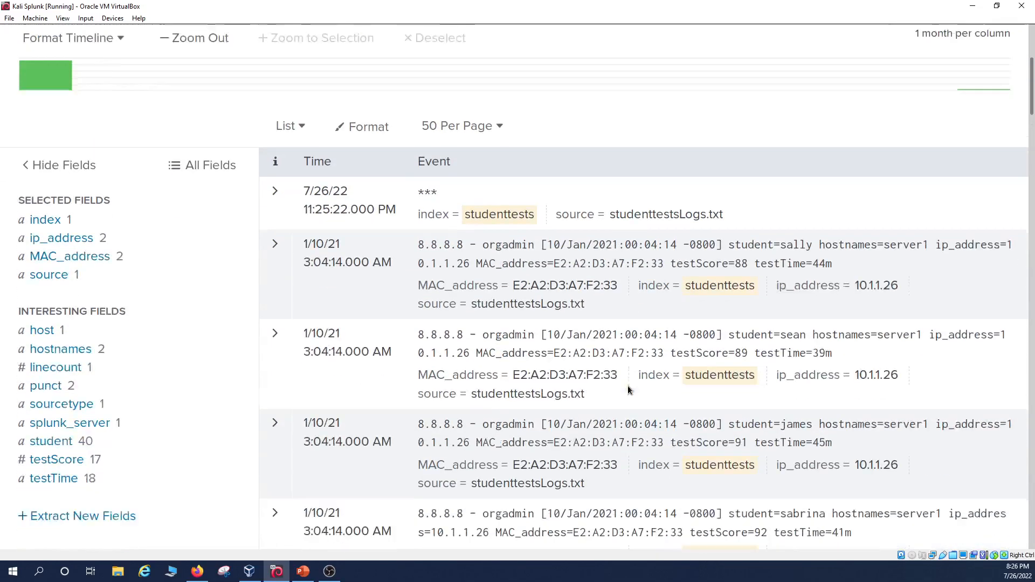
{"action": "scroll", "coordinate": [625, 399], "scroll_direction": "up", "scroll_amount": 8}
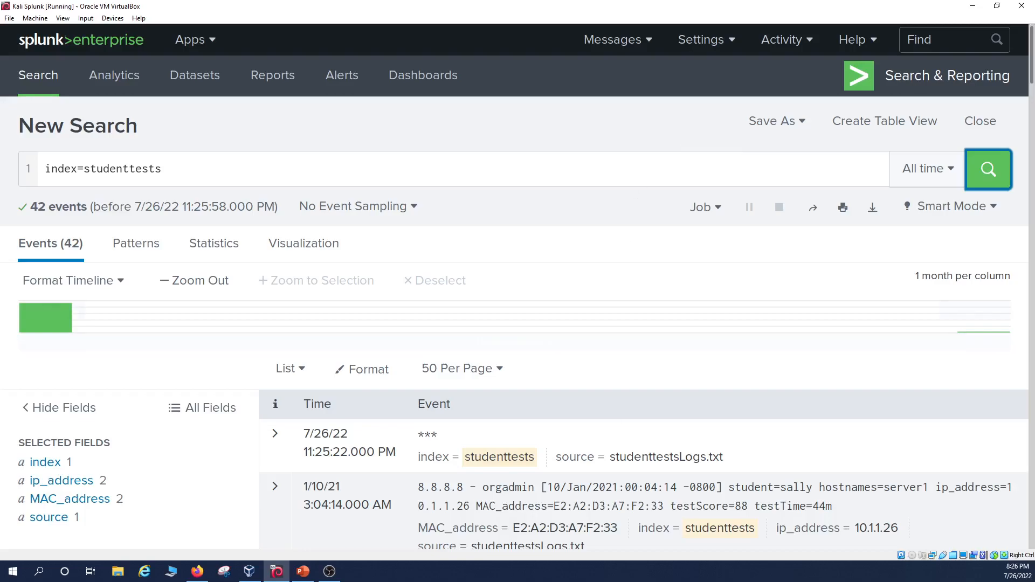
{"action": "key", "text": "alt+Tab"}
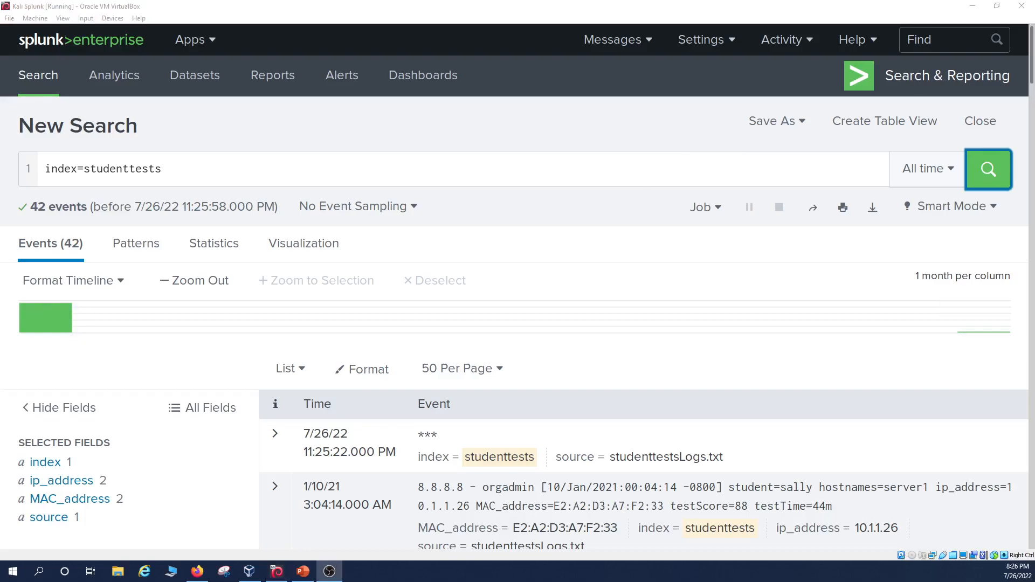